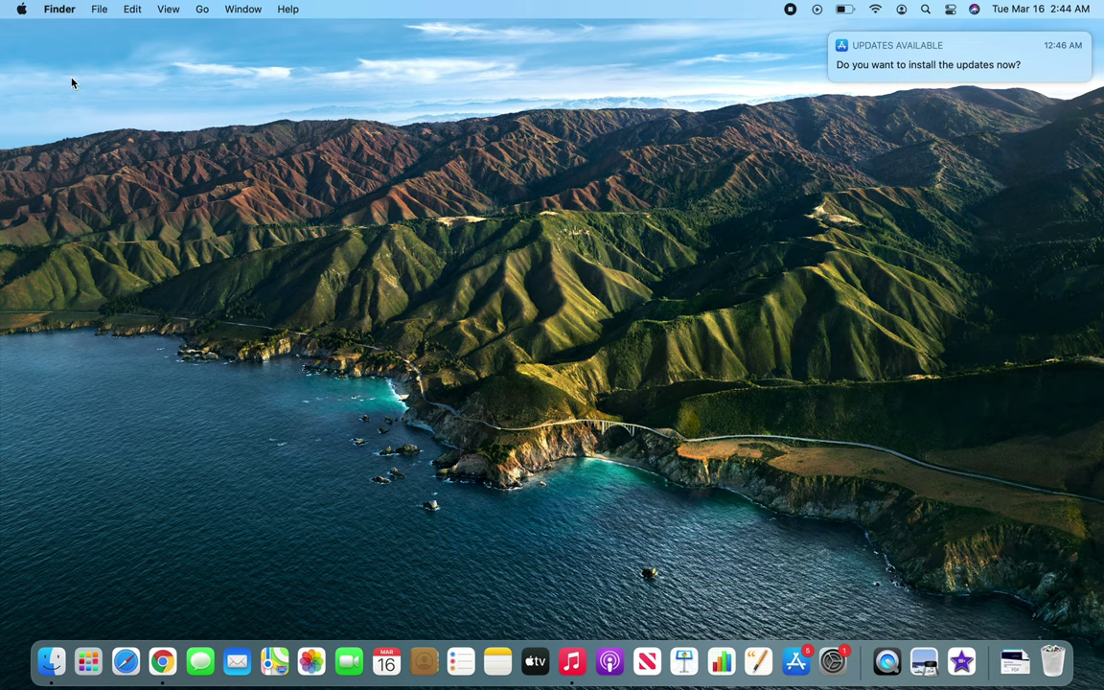
# Step: Create a new folder on the desktop and name it 'imran'
pyautogui.click(113, 11)
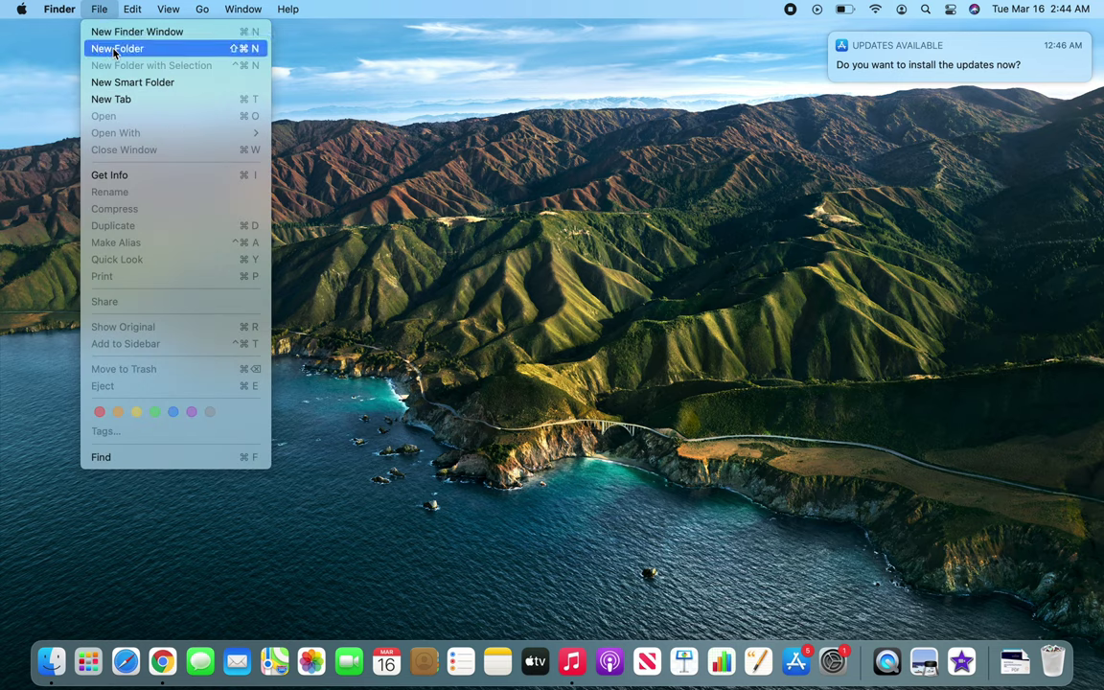
pyautogui.click(113, 50)
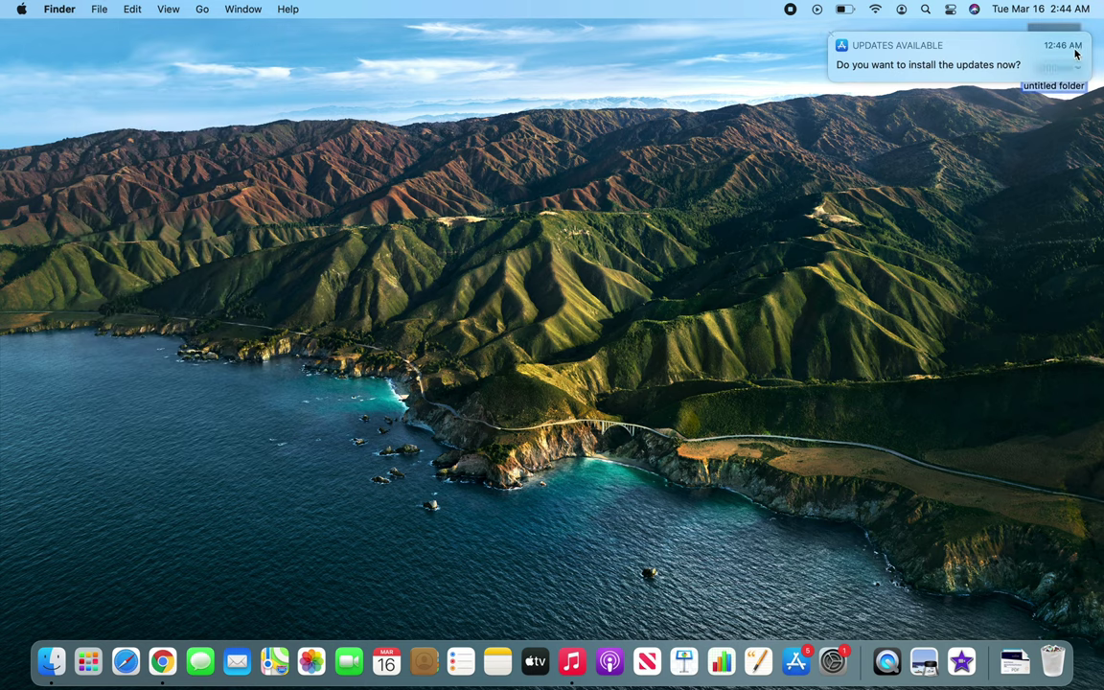
pyautogui.moveTo(958, 55)
pyautogui.click(831, 37)
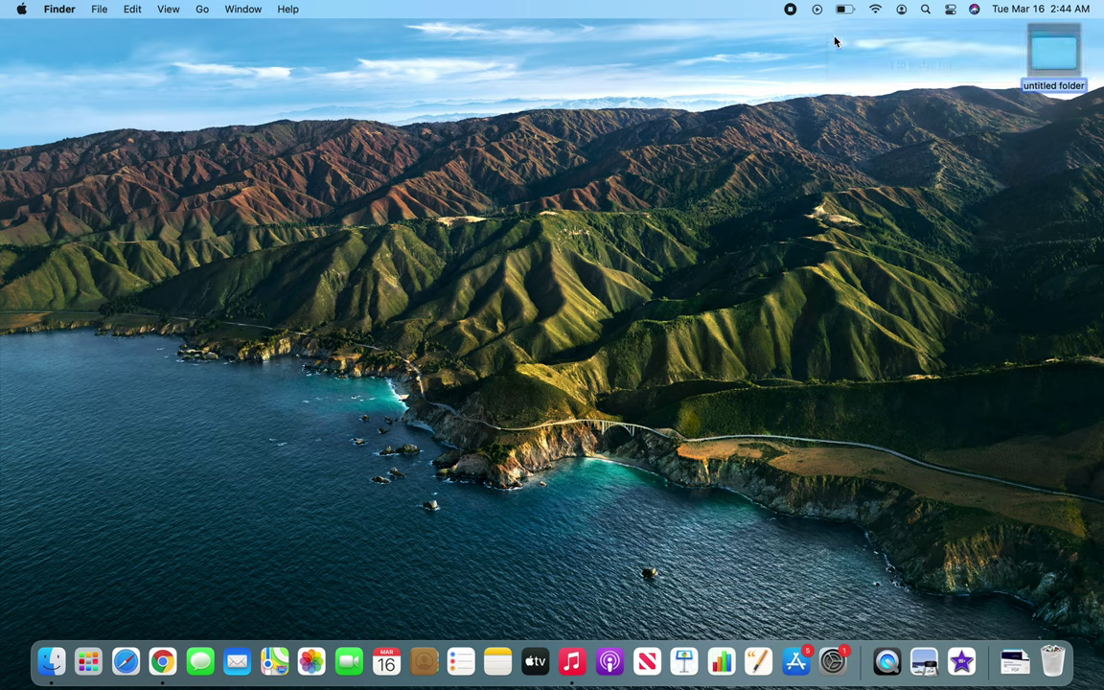
pyautogui.click(1058, 85)
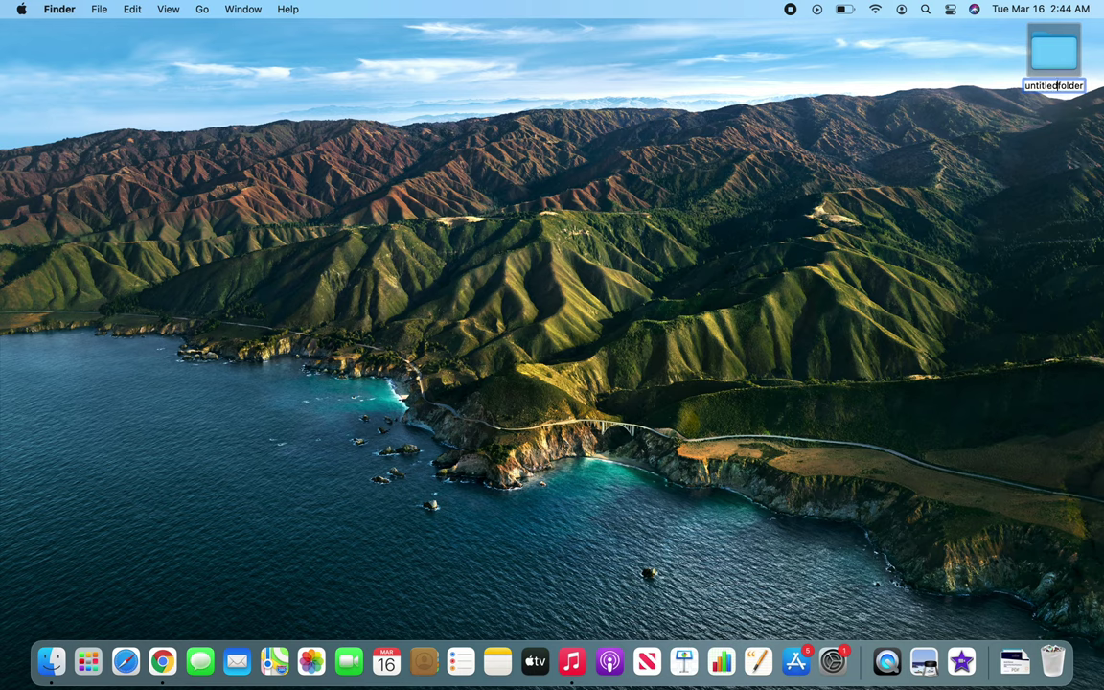
pyautogui.press('BackSpace')
pyautogui.press('BackSpace')
pyautogui.press('BackSpace')
pyautogui.press('BackSpace')
pyautogui.press('BackSpace')
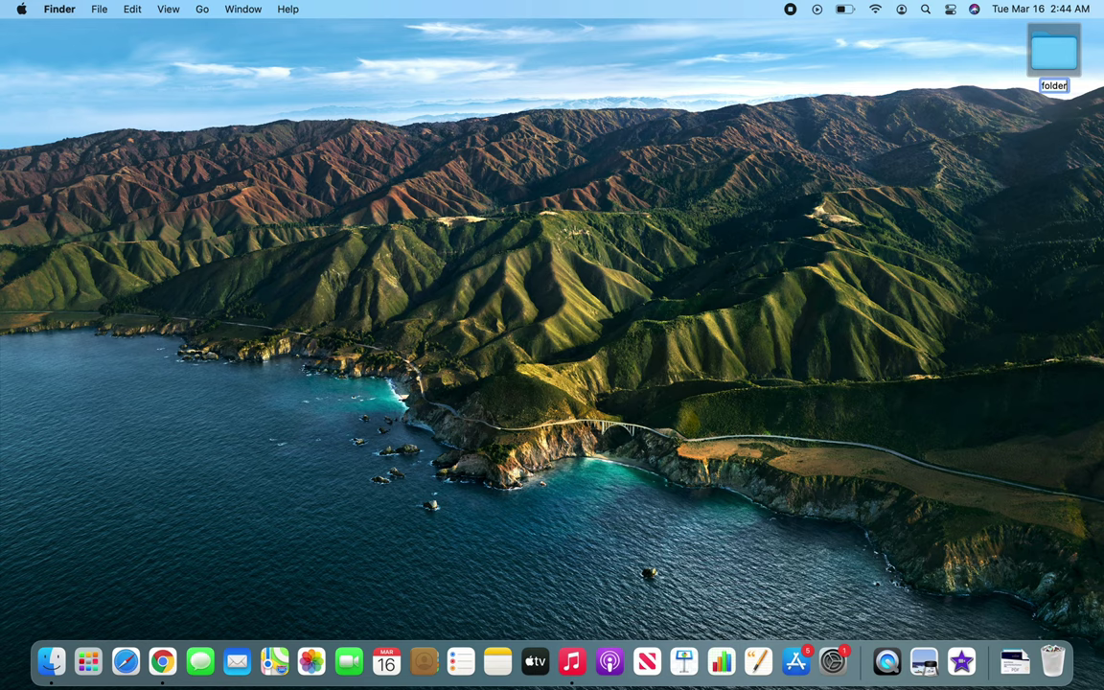
pyautogui.press('BackSpace')
pyautogui.press('BackSpace')
pyautogui.press('BackSpace')
pyautogui.press('BackSpace')
pyautogui.press('BackSpace')
pyautogui.press('BackSpace')
pyautogui.write('imran')
pyautogui.press('Return')
# Step: Open the imran folder to confirm it is empty, close it, and reselect it
pyautogui.click(917, 63)
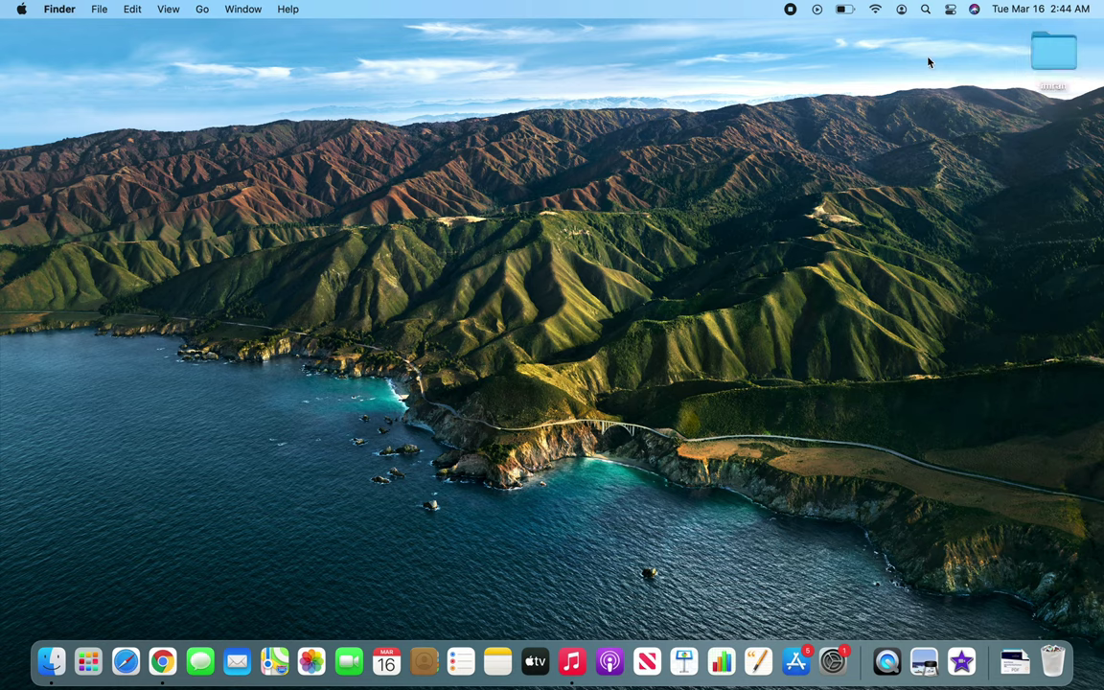
pyautogui.doubleClick(1051, 53)
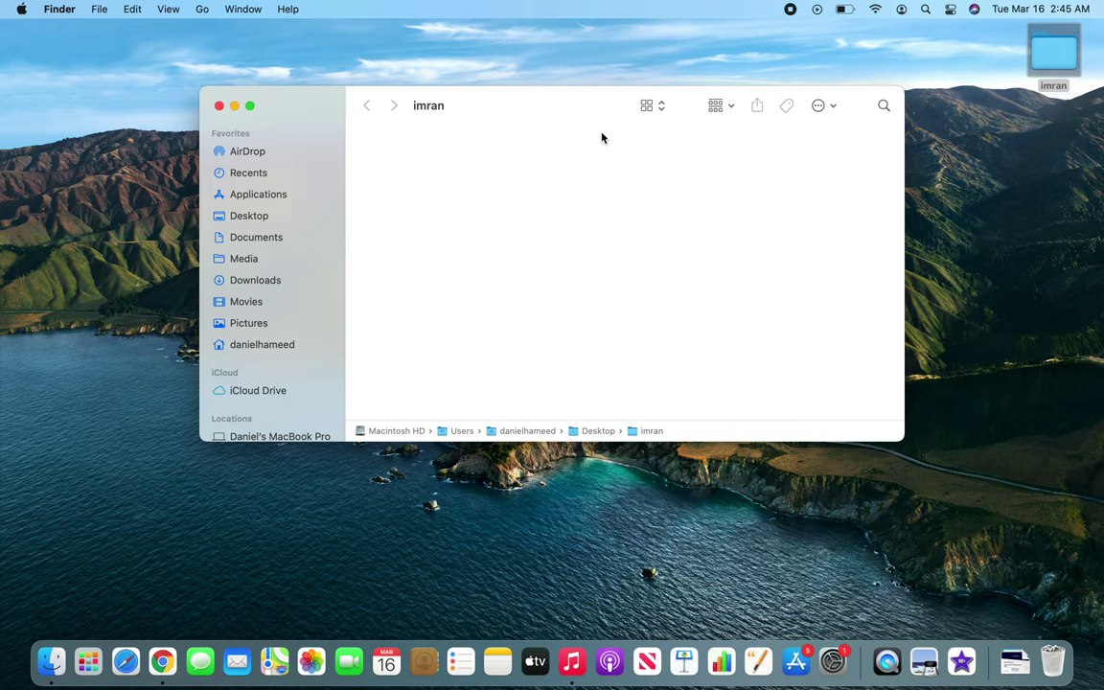
pyautogui.click(218, 106)
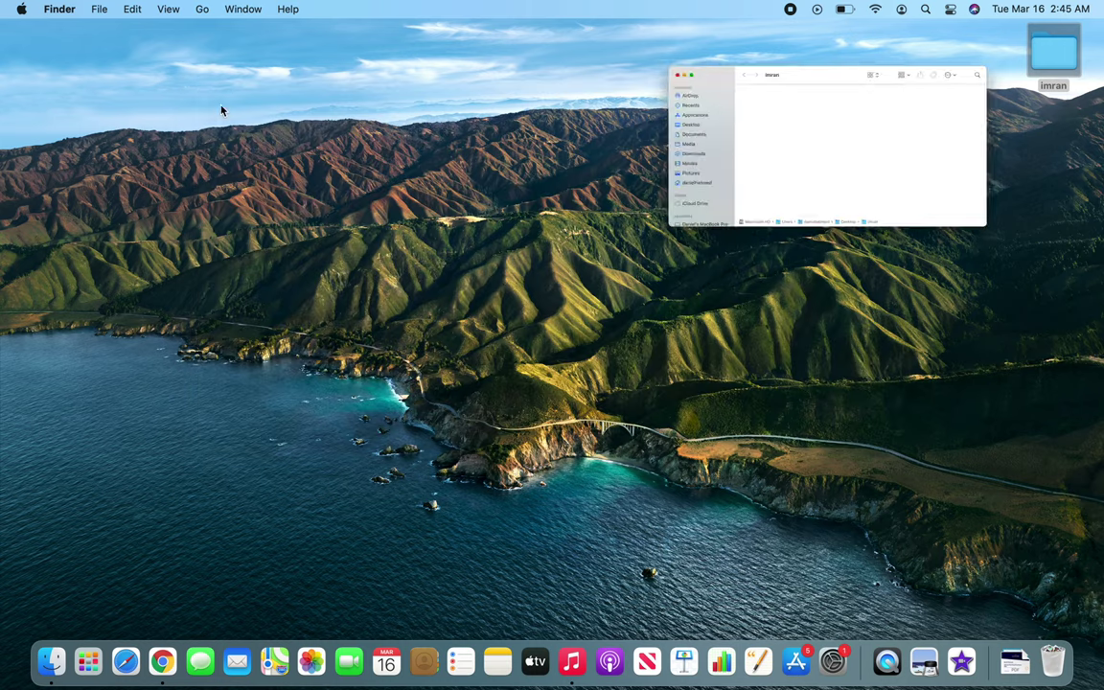
pyautogui.click(685, 109)
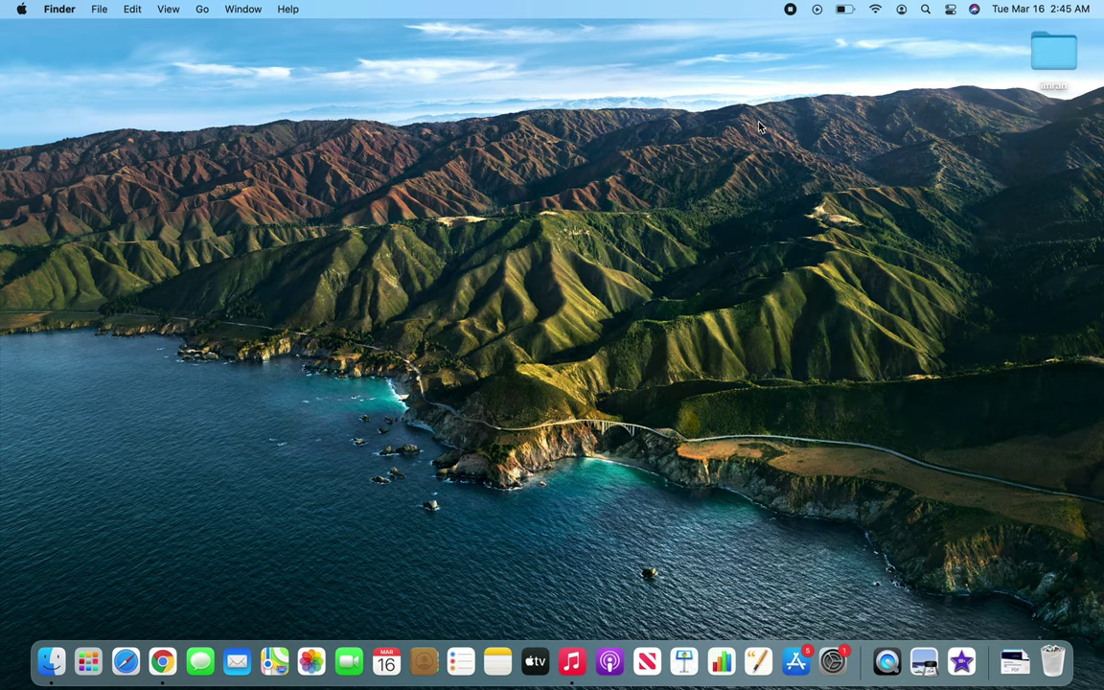
pyautogui.click(1046, 65)
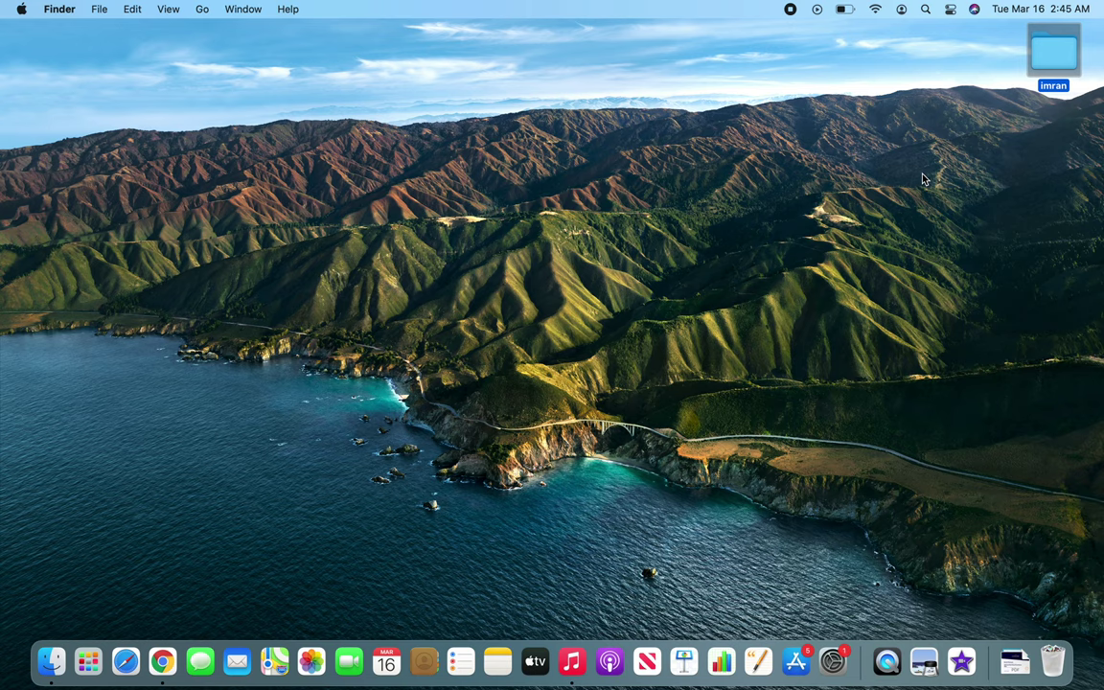
# Step: Append 'documents' to the imran folder's name to make 'imran documents', then check its context menu
pyautogui.press('Return')
pyautogui.press('Right')
pyautogui.write('documents')
pyautogui.press('Return')
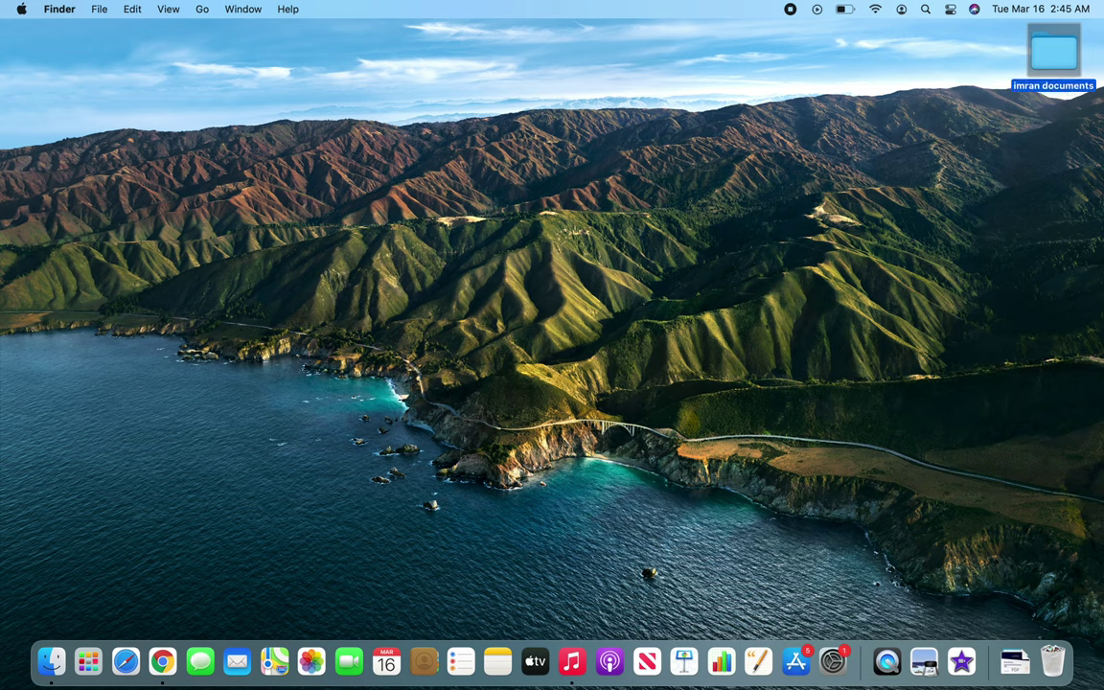
pyautogui.rightClick(1046, 67)
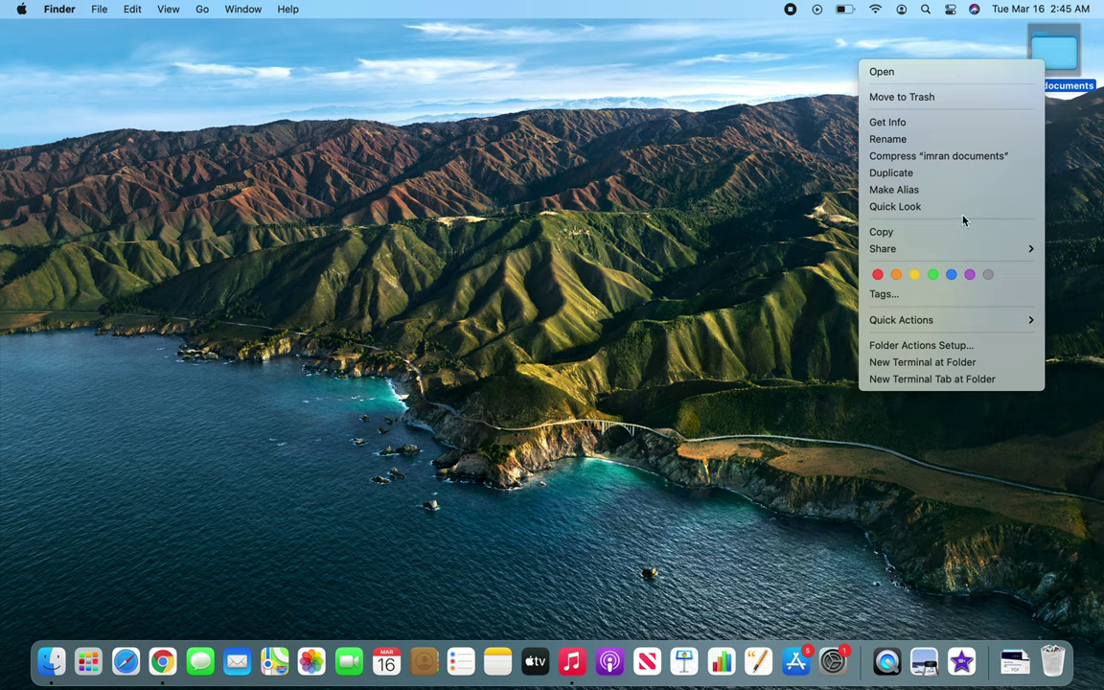
pyautogui.click(817, 141)
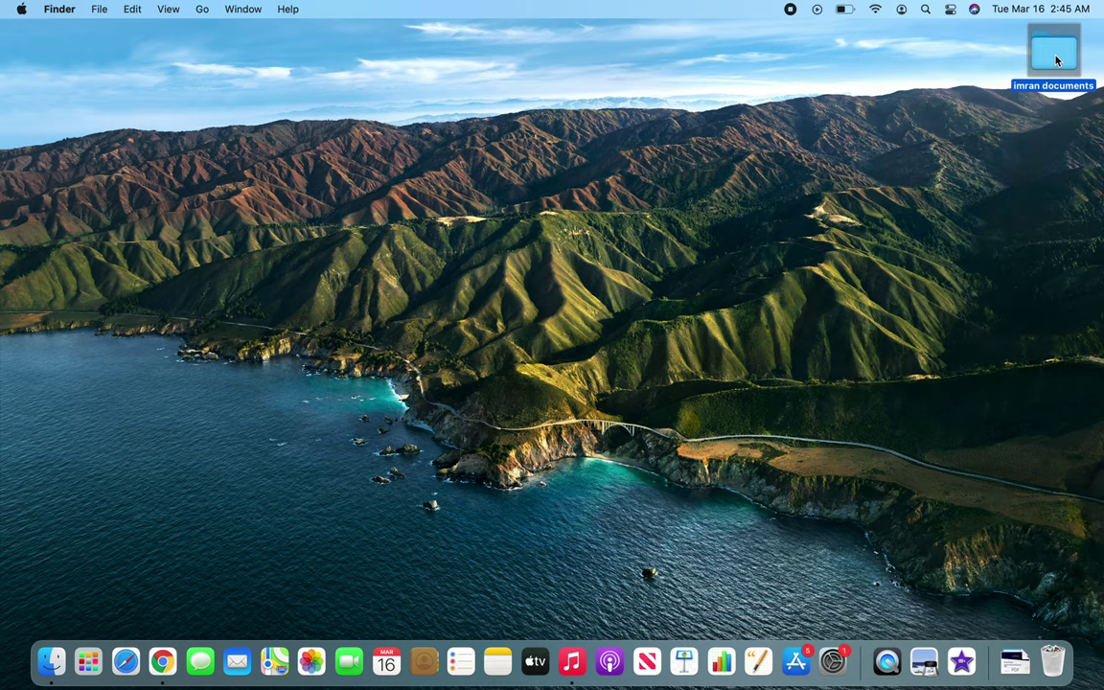
# Step: Open imran documents in a window and drag its corner to enlarge it
pyautogui.doubleClick(1055, 61)
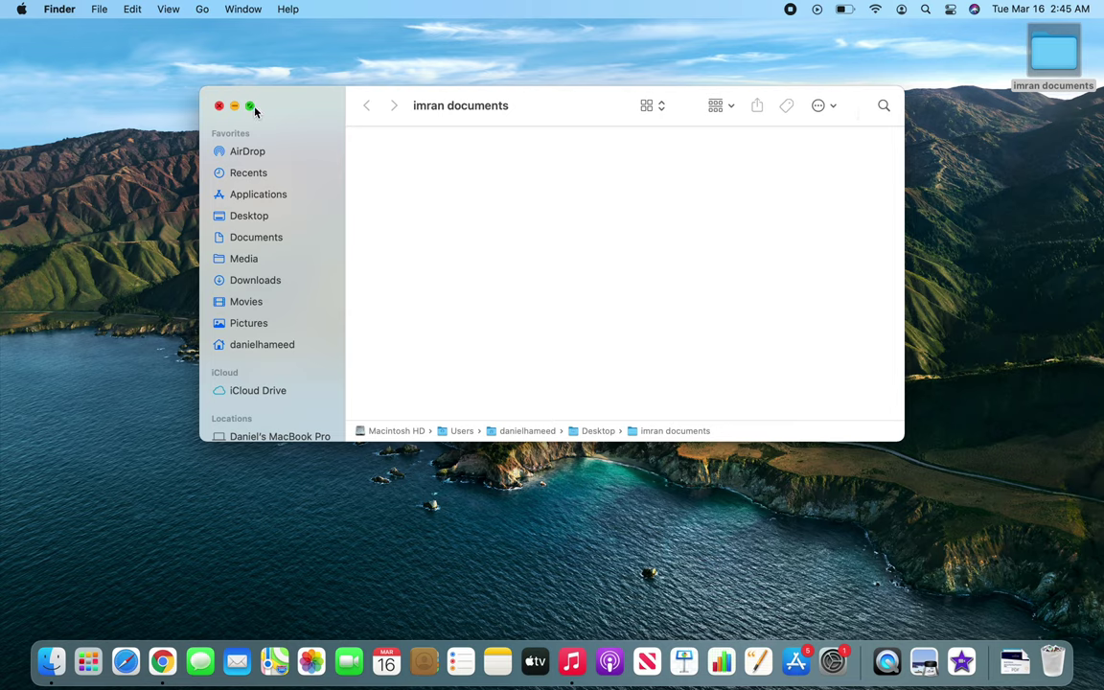
pyautogui.doubleClick(299, 110)
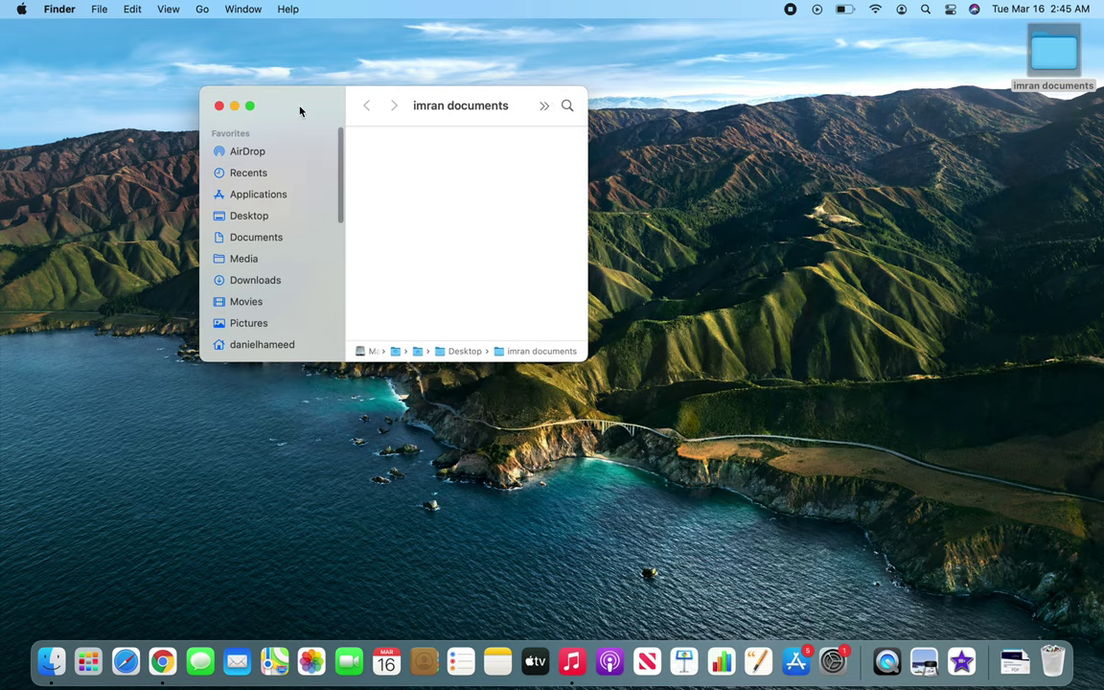
pyautogui.doubleClick(300, 109)
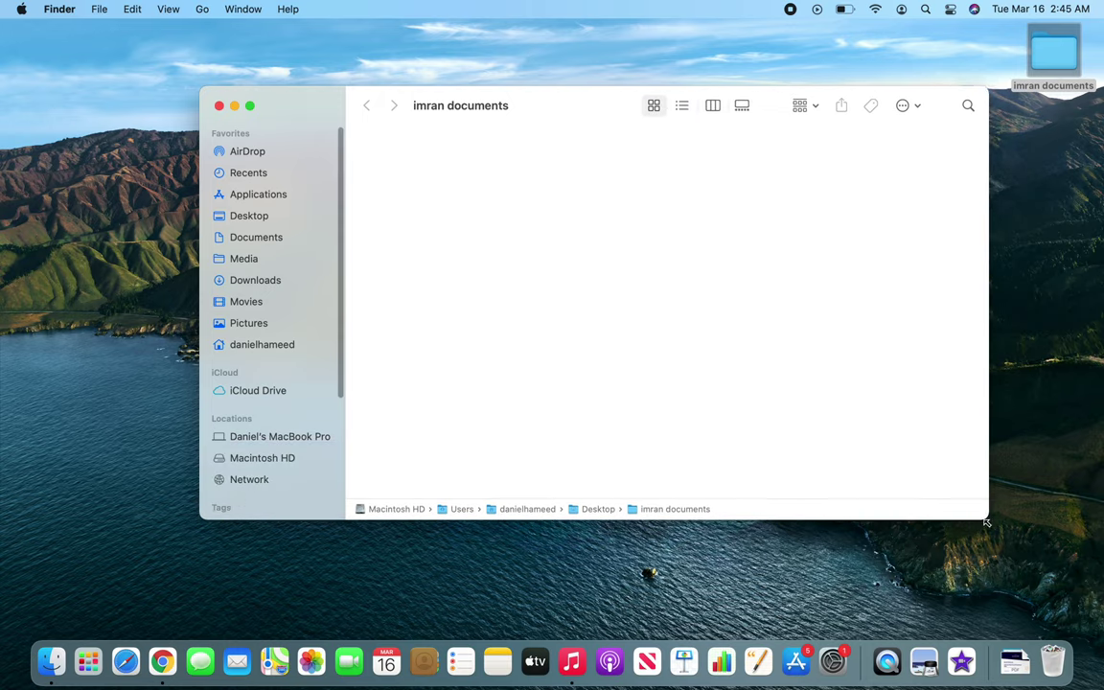
pyautogui.moveTo(898, 440); pyautogui.dragTo(1030, 575)
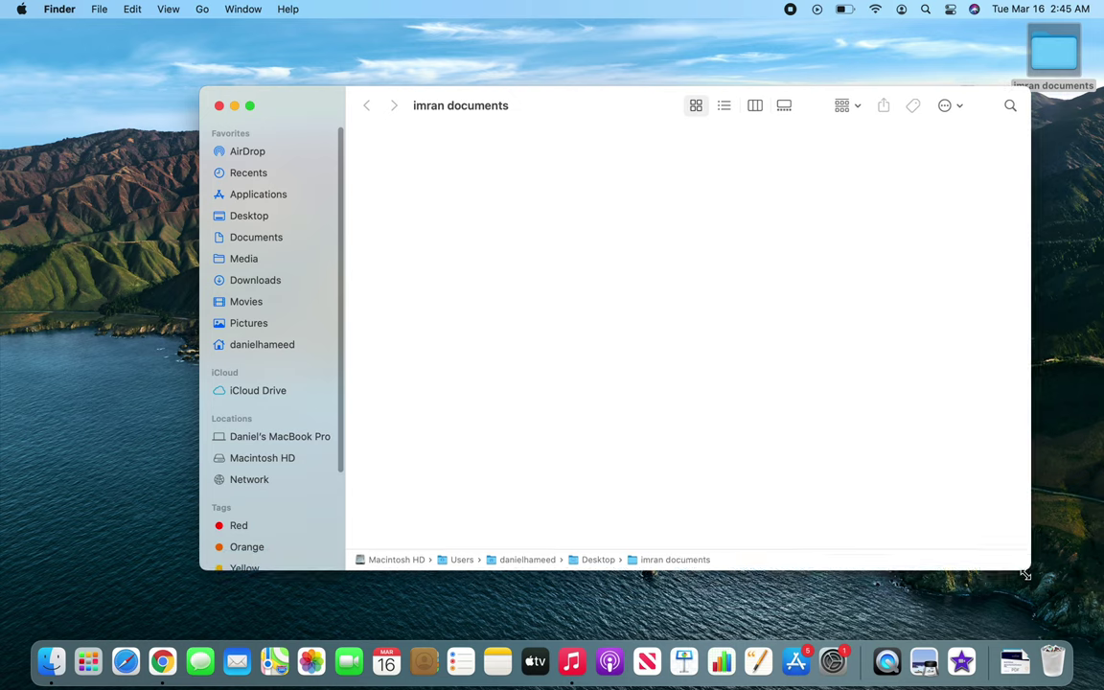
# Step: Browse the folder's context menu and the File menu without choosing a command
pyautogui.rightClick(512, 201)
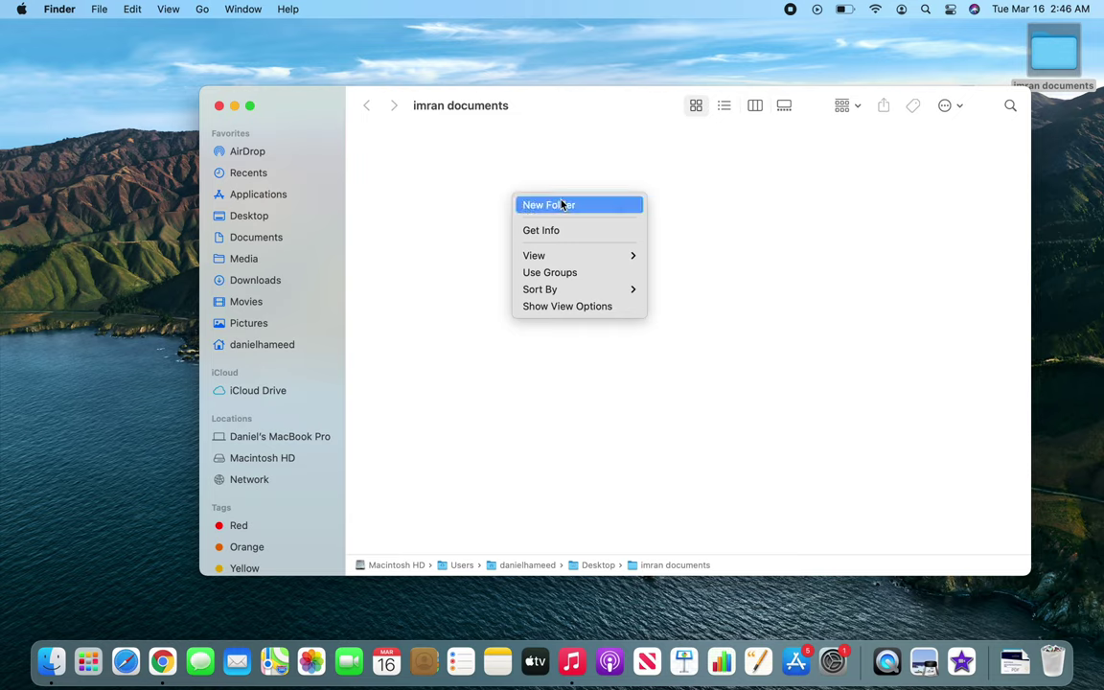
pyautogui.click(422, 148)
pyautogui.click(96, 9)
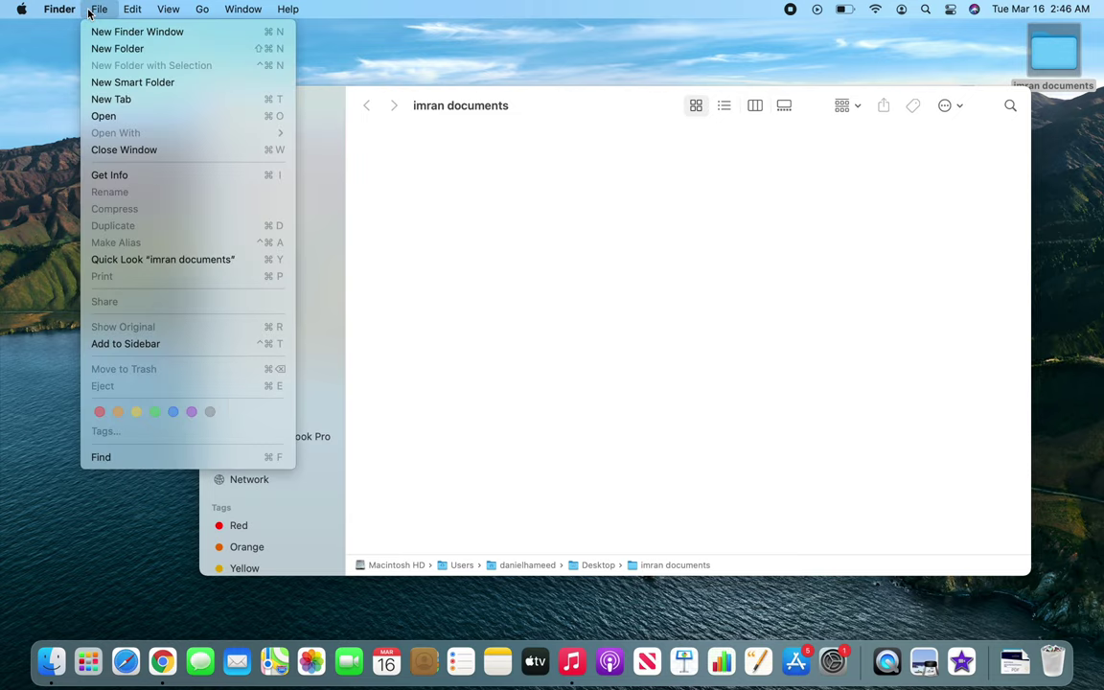
pyautogui.click(439, 155)
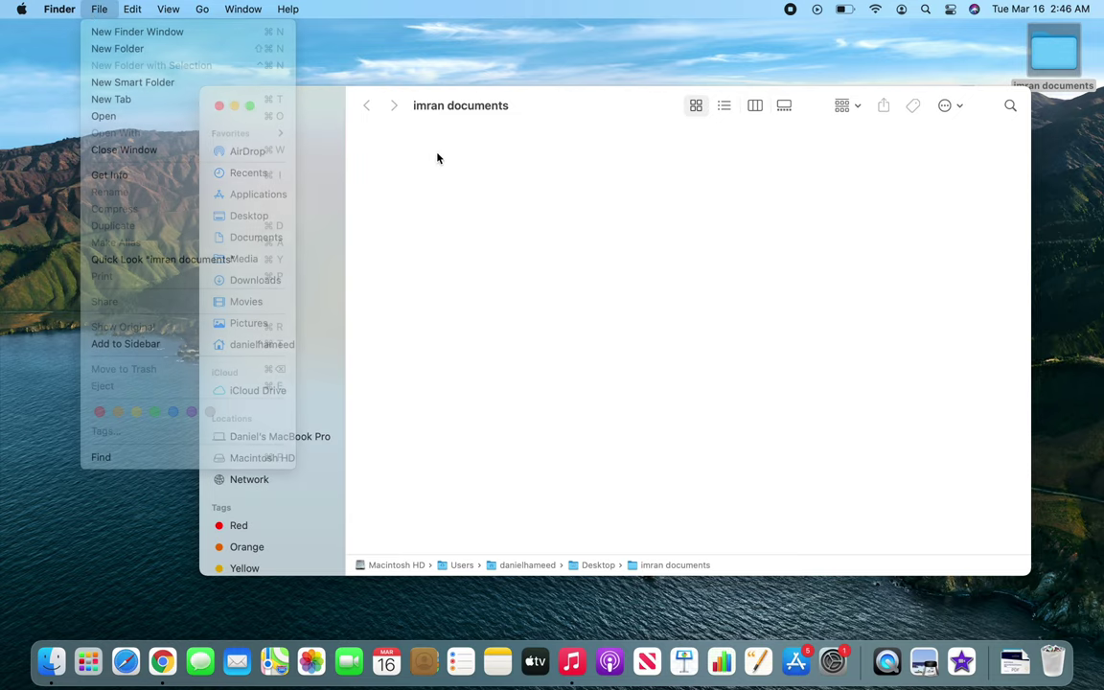
pyautogui.click(97, 11)
# Step: Add an untitled subfolder in imran documents and a second new folder on the desktop
pyautogui.click(141, 53)
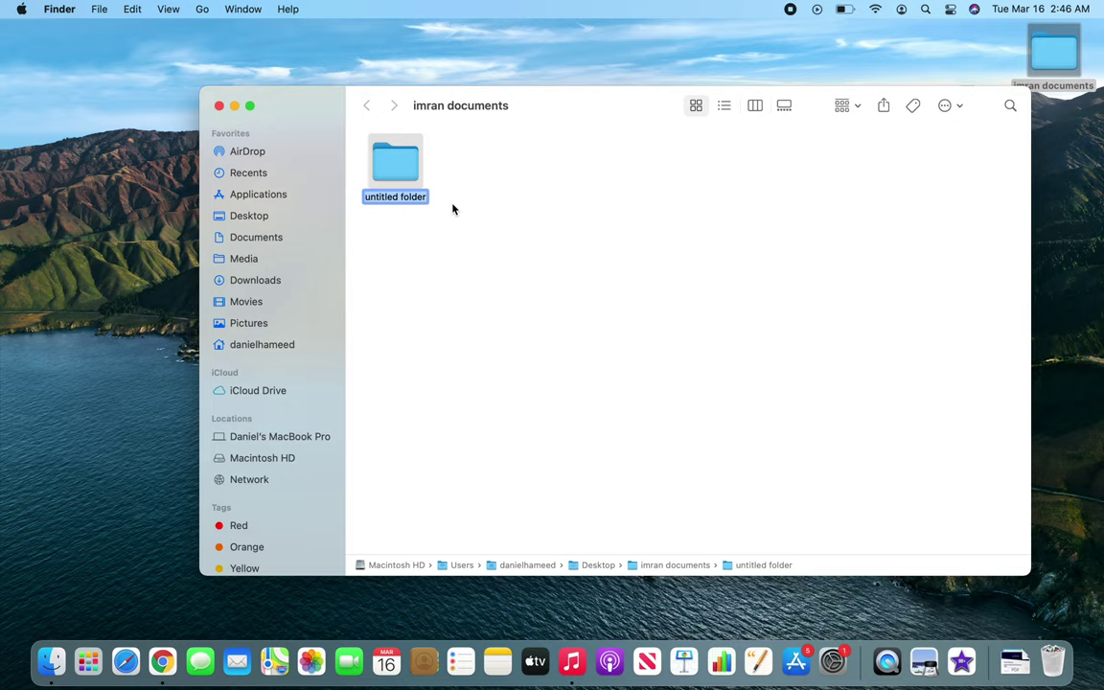
pyautogui.click(610, 55)
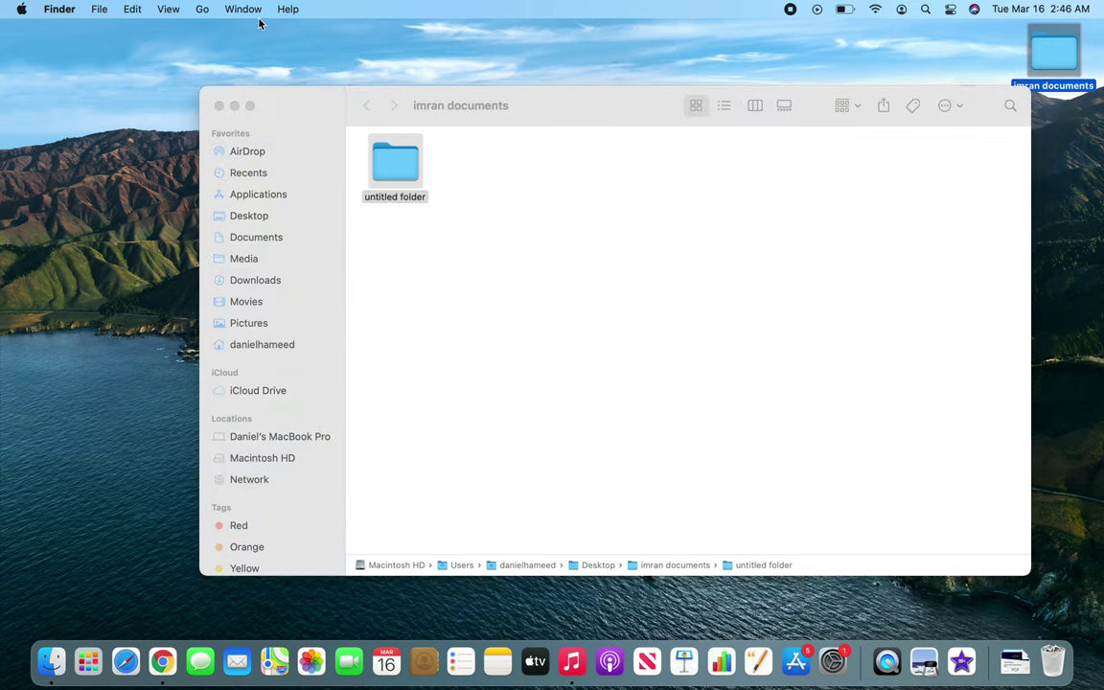
pyautogui.click(93, 9)
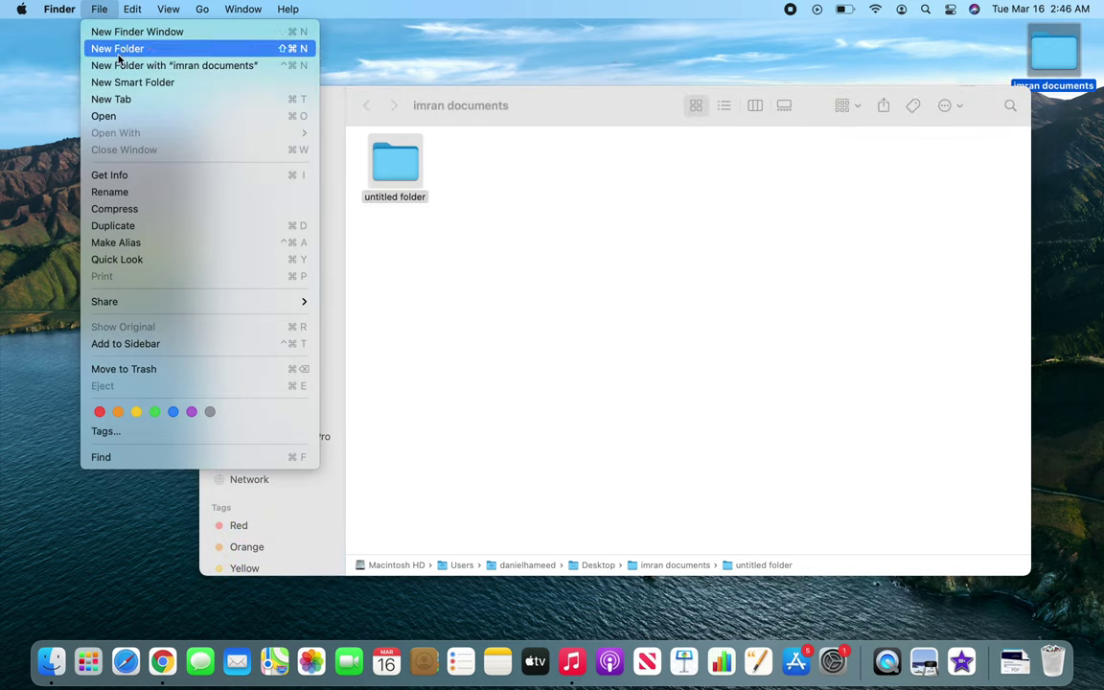
pyautogui.click(111, 48)
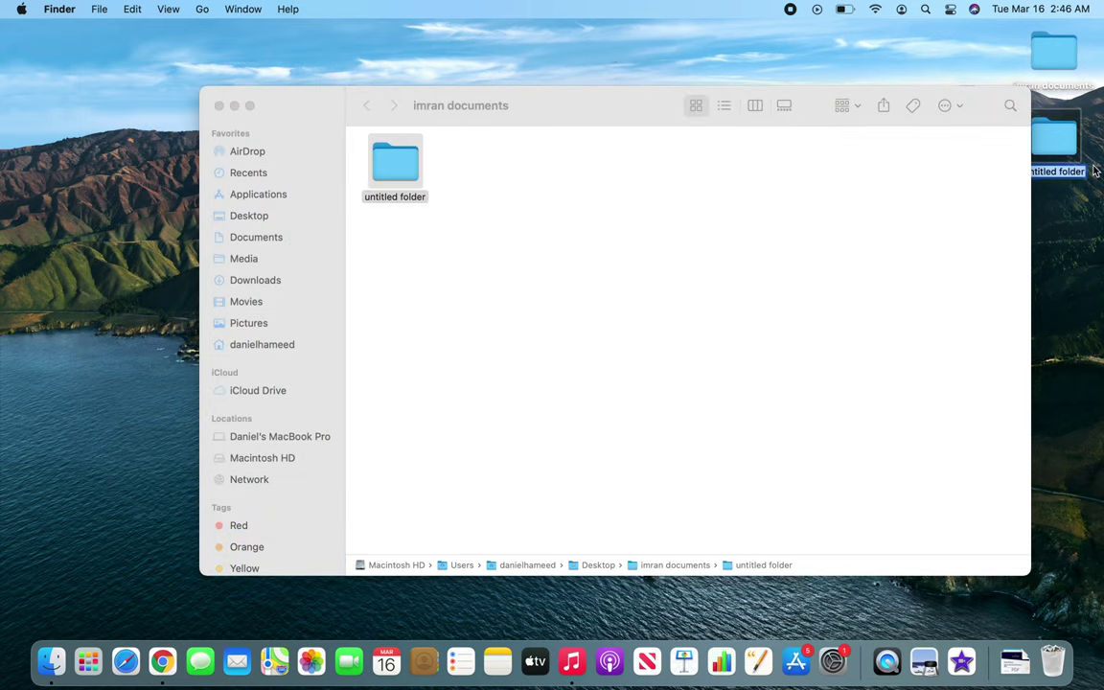
pyautogui.click(820, 209)
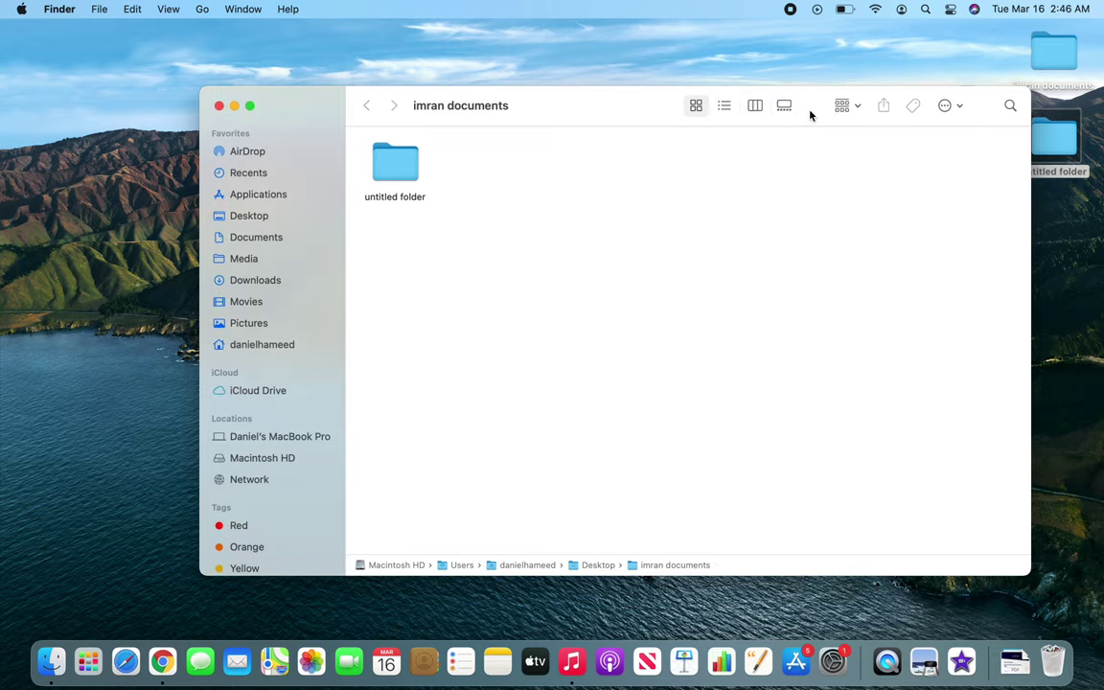
pyautogui.click(406, 177)
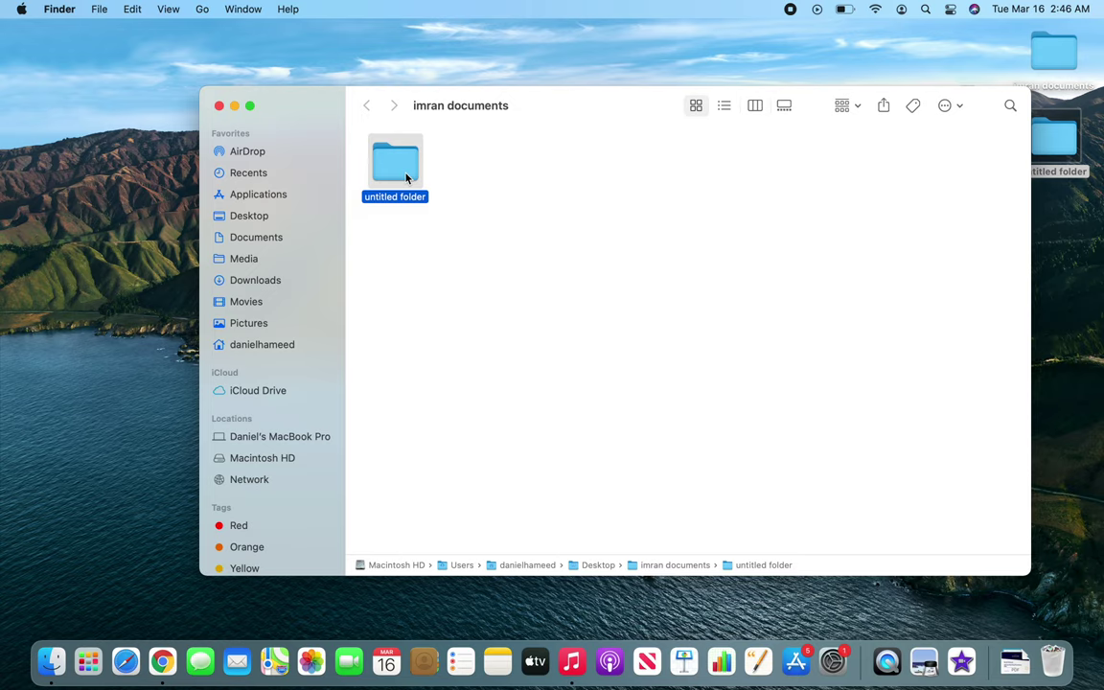
# Step: Rename the untitled subfolder to 'aslan' and switch the window to column view
pyautogui.rightClick(406, 177)
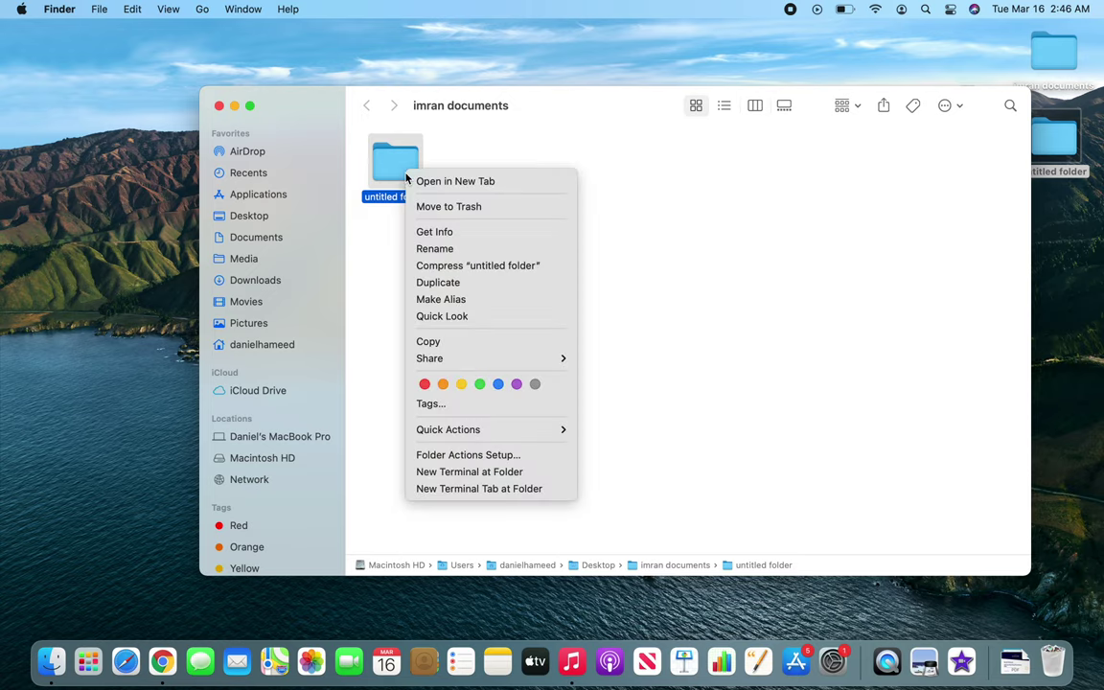
pyautogui.click(474, 250)
pyautogui.write('aslan')
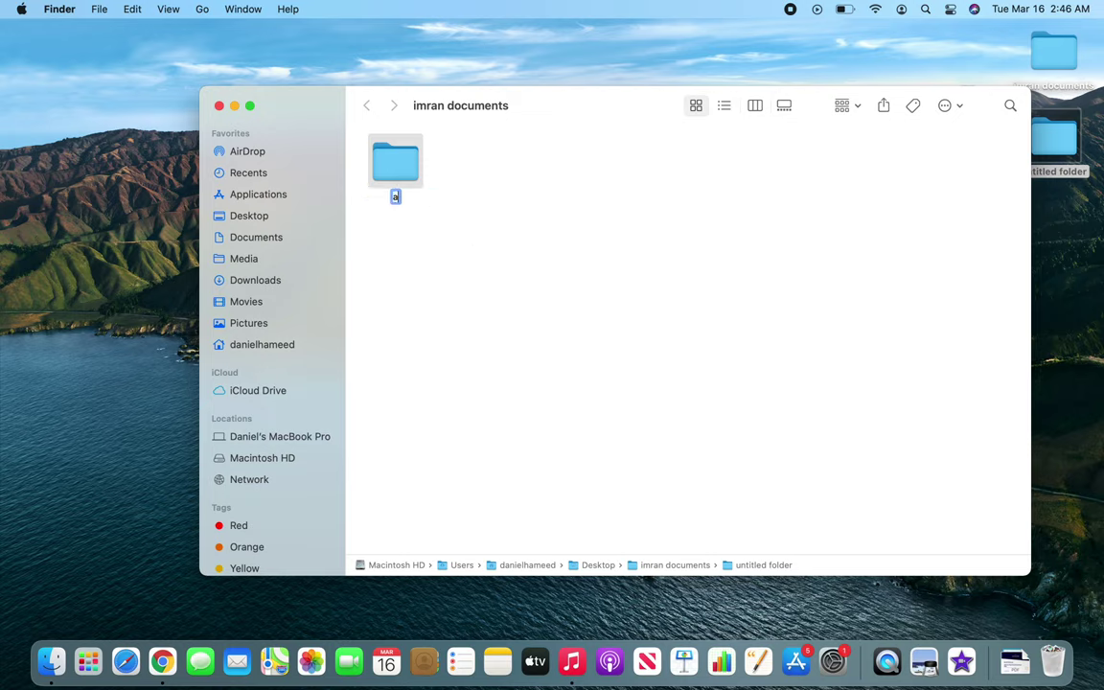
pyautogui.press('Return')
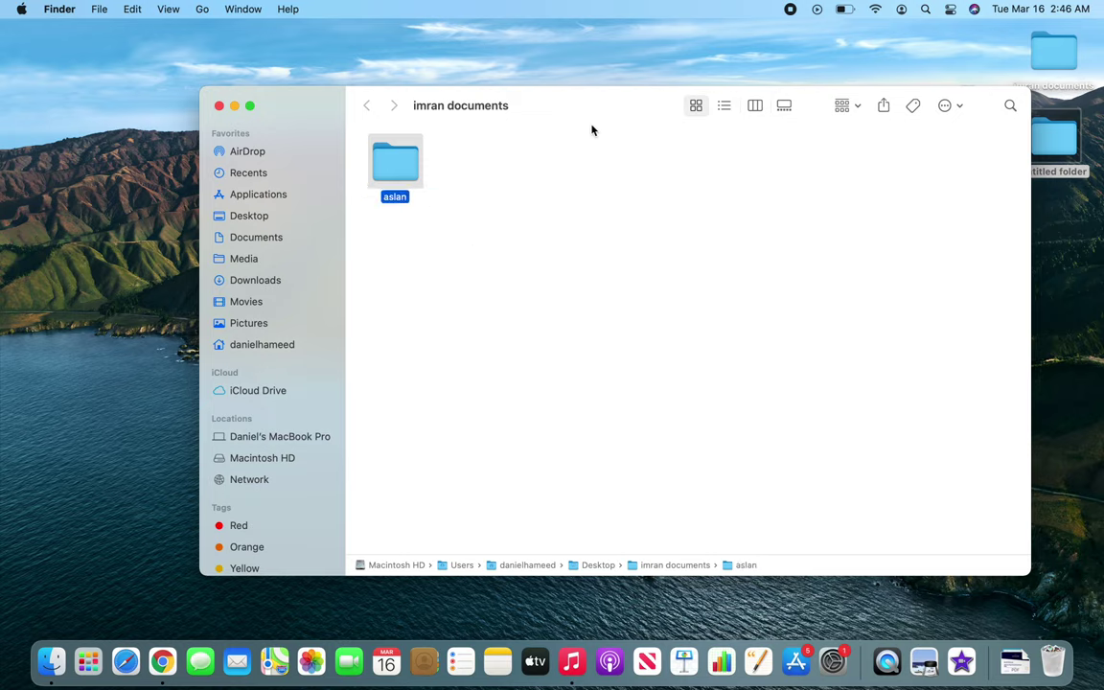
pyautogui.click(754, 106)
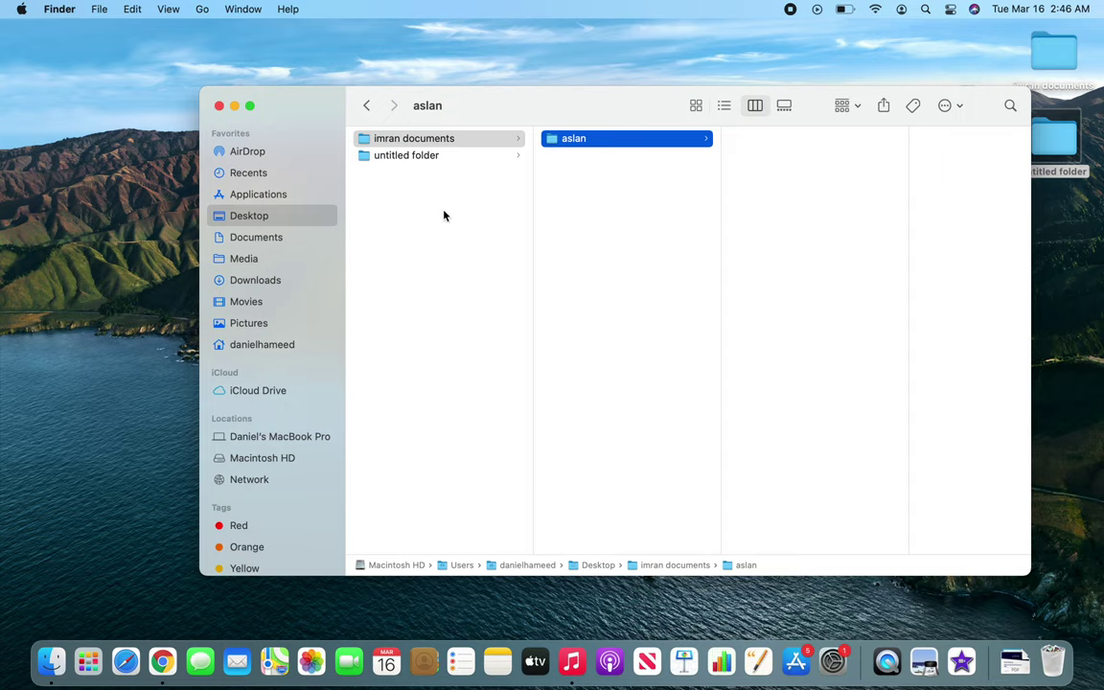
# Step: Add an untitled folder beside aslan with a nested untitled folder, then widen the window
pyautogui.click(426, 139)
pyautogui.press('Return')
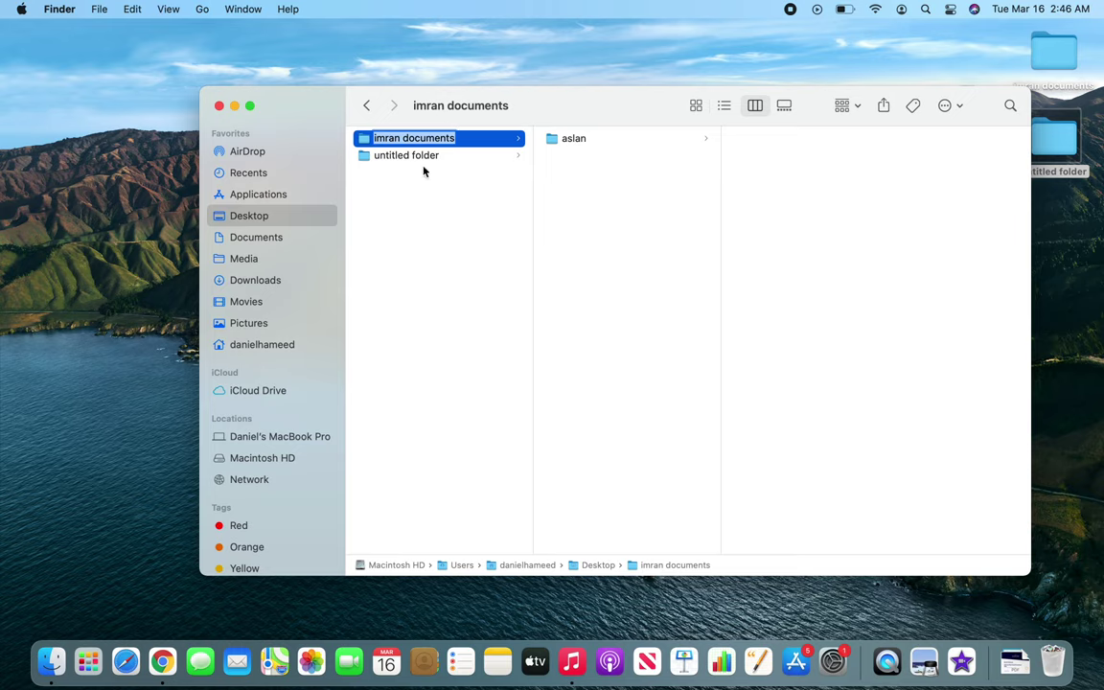
pyautogui.click(99, 9)
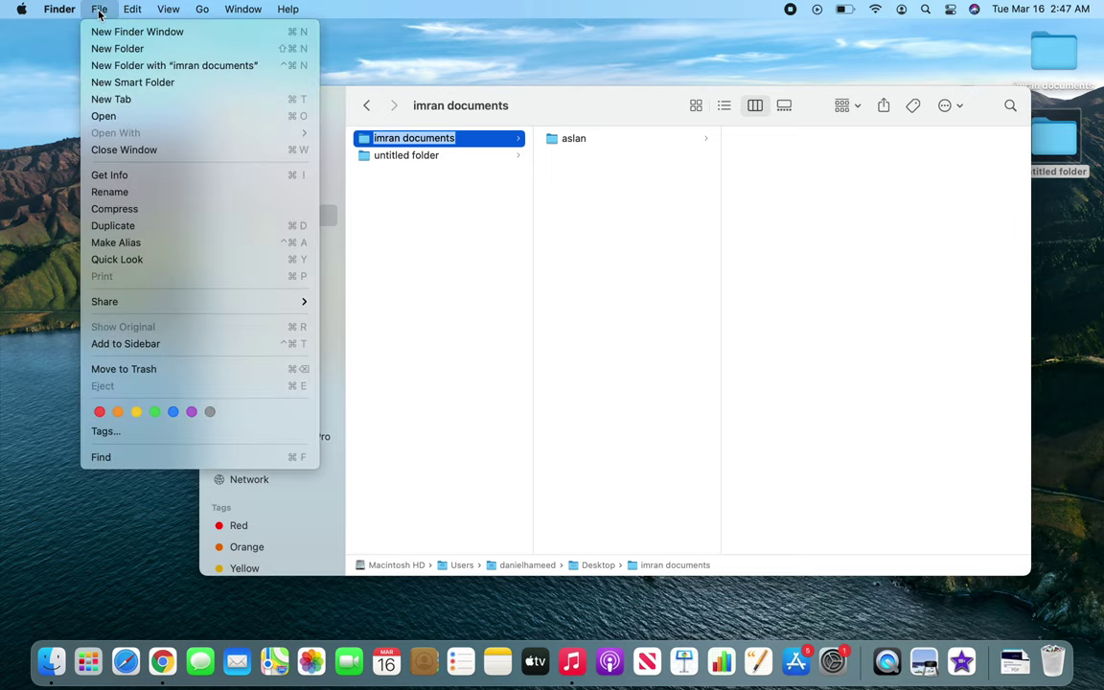
pyautogui.click(115, 49)
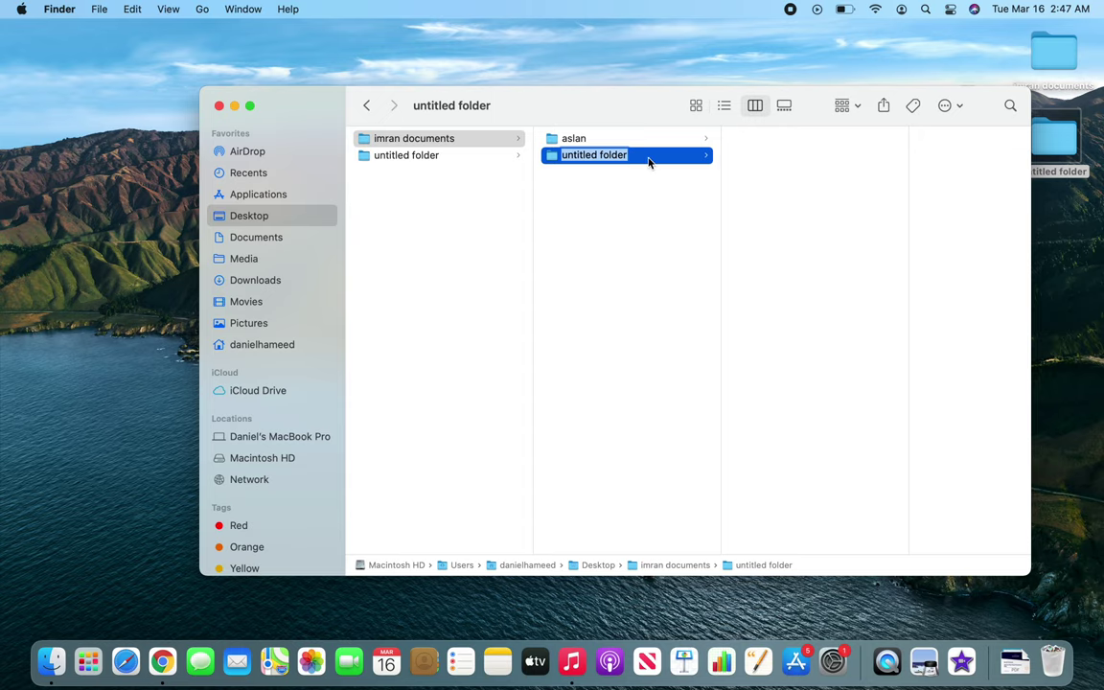
pyautogui.click(97, 14)
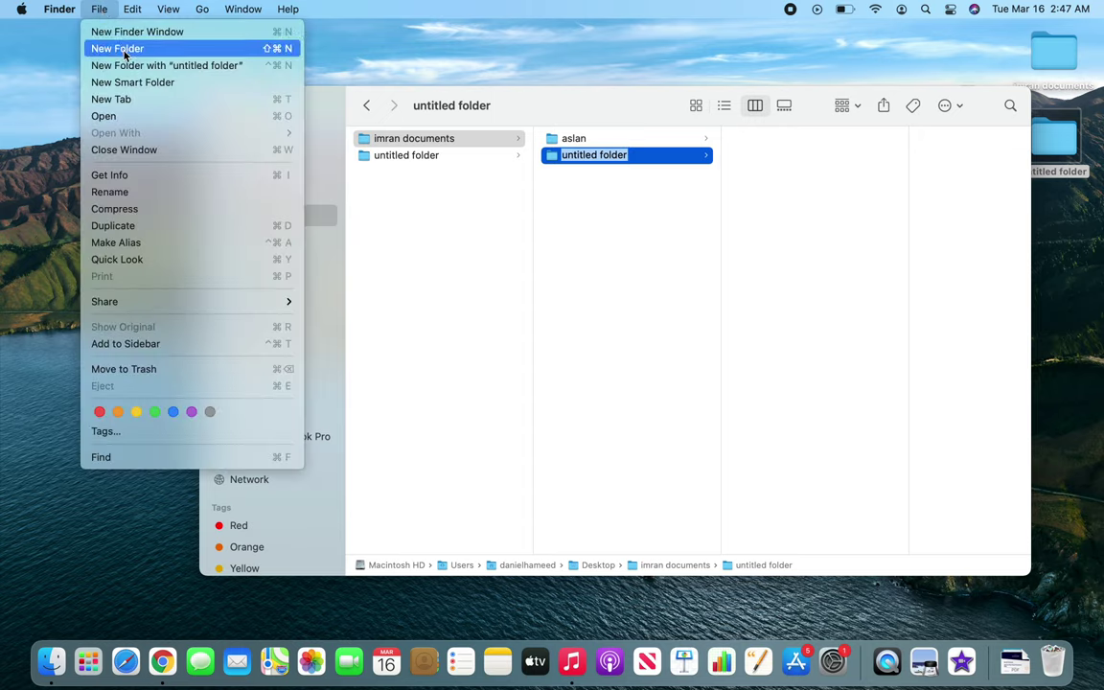
pyautogui.click(123, 49)
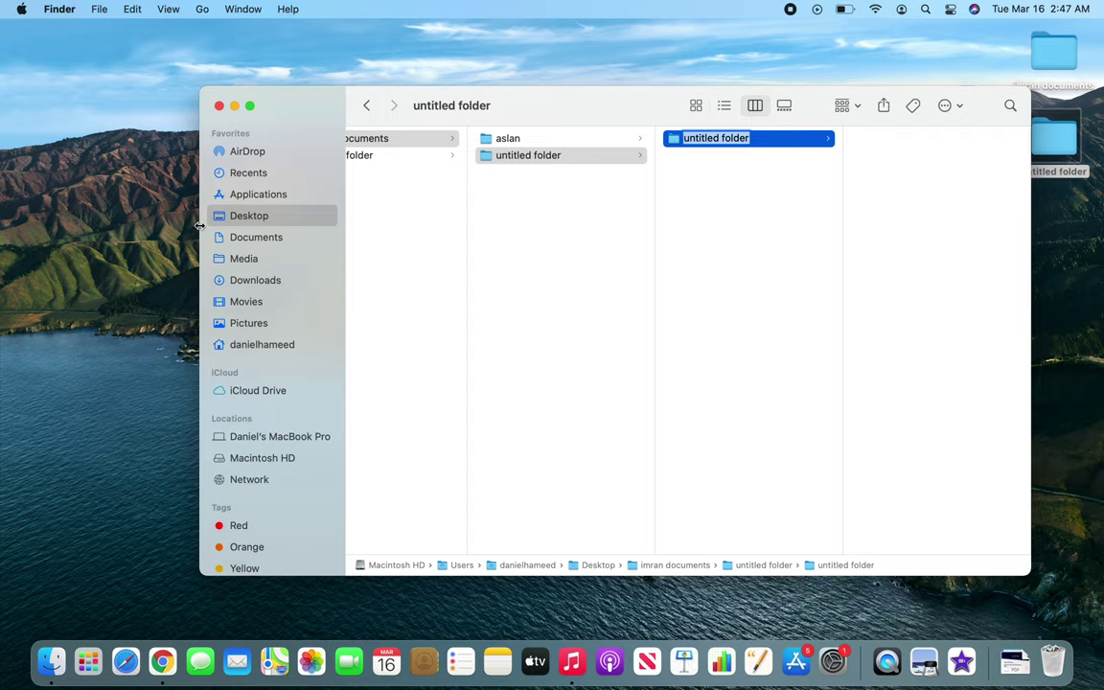
pyautogui.moveTo(200, 226); pyautogui.dragTo(61, 226)
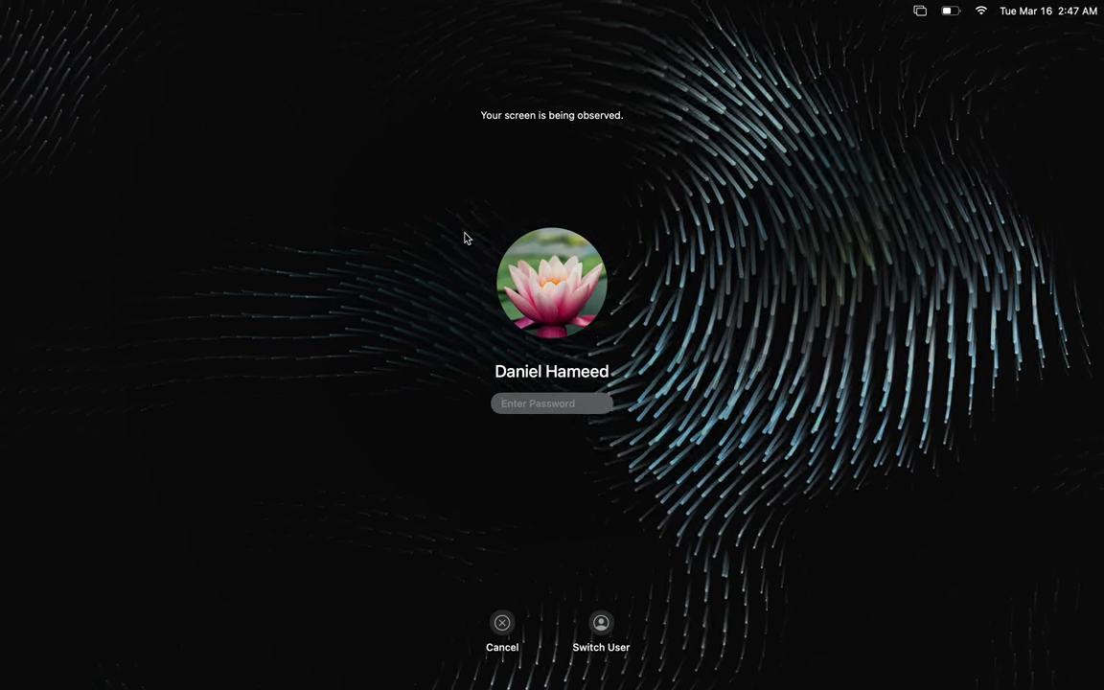
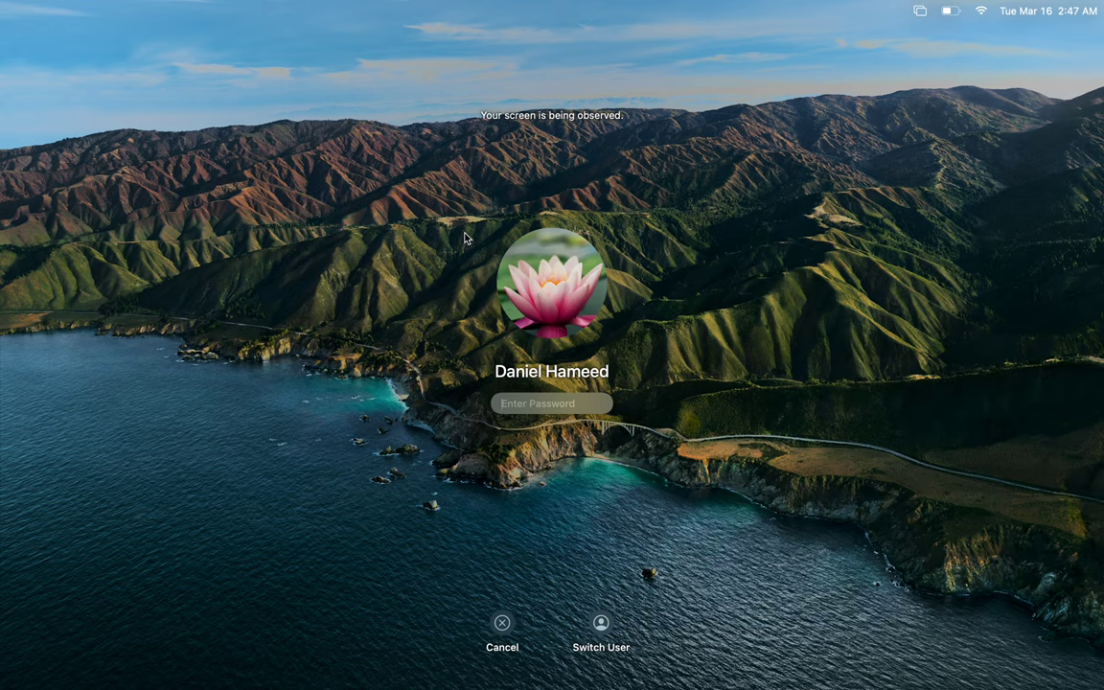
# Step: Submit the password to unlock the Mac and close the open Finder window
pyautogui.press('Return')
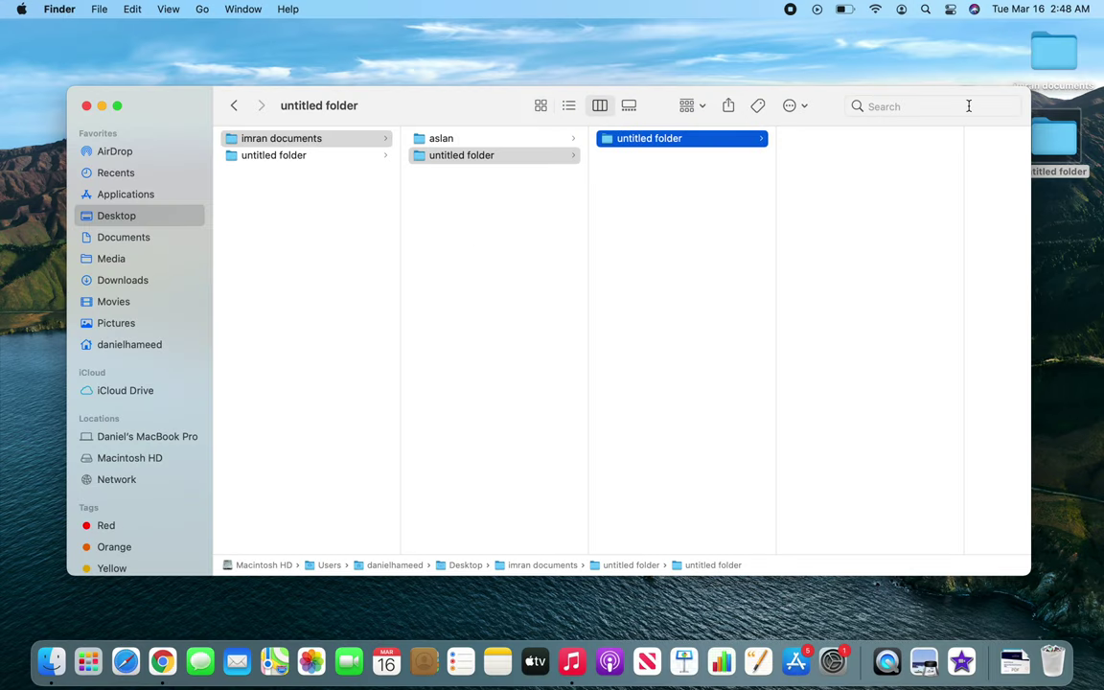
pyautogui.click(87, 105)
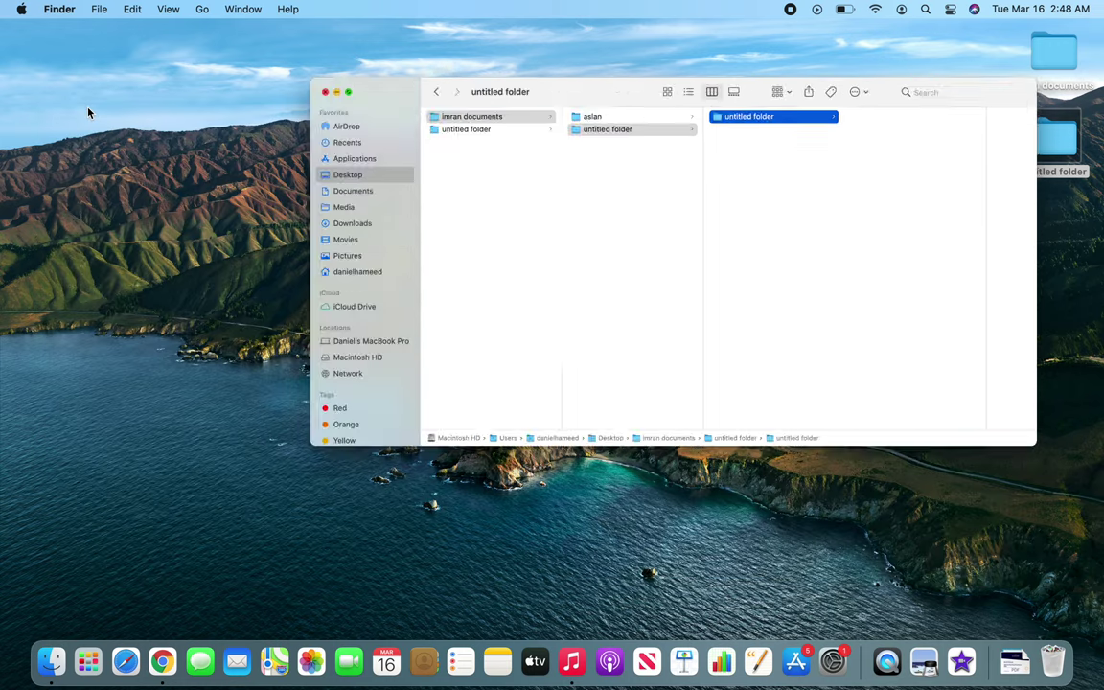
pyautogui.click(511, 218)
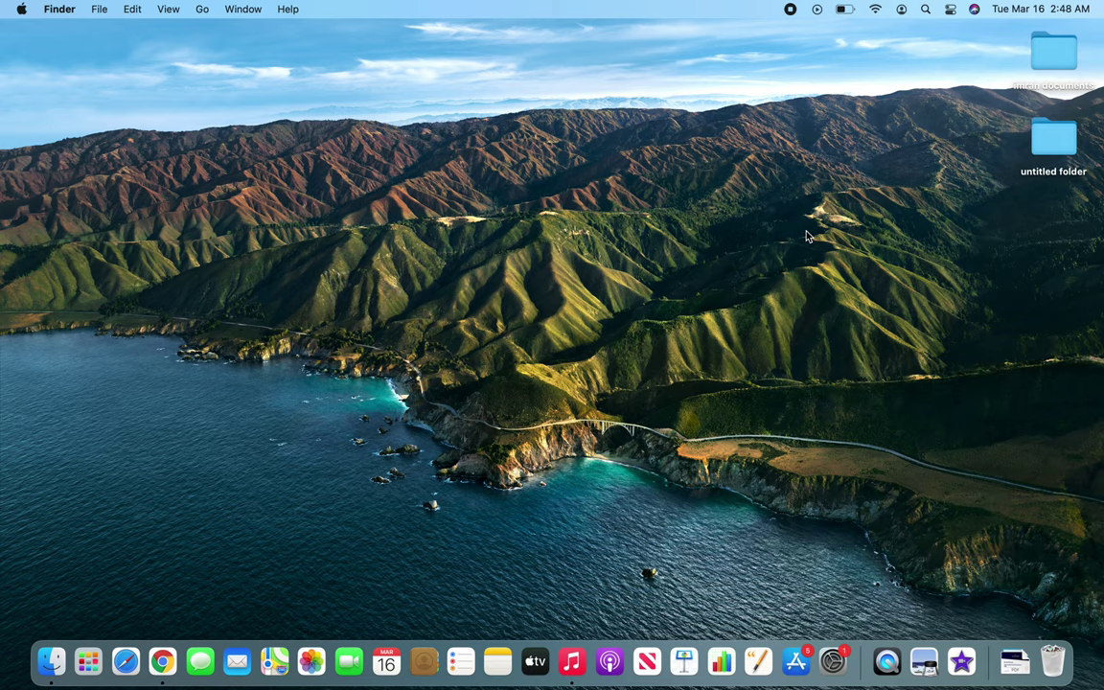
# Step: Reopen imran documents, check the untitled folder's nested subfolder, and close the window
pyautogui.click(1058, 59)
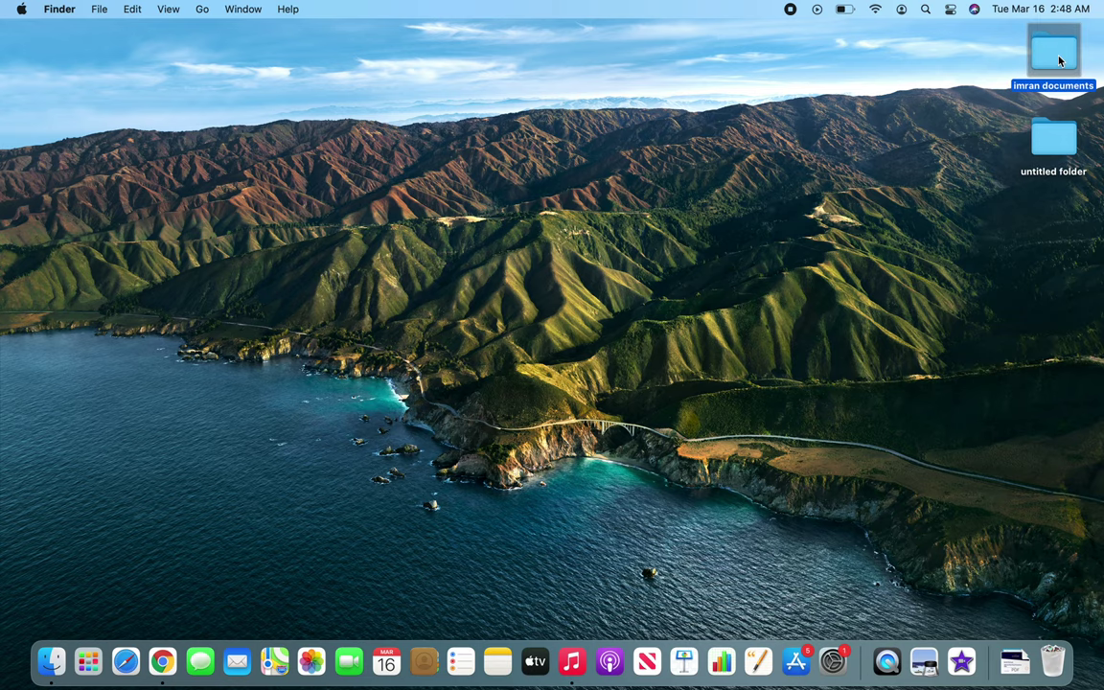
pyautogui.doubleClick(1055, 57)
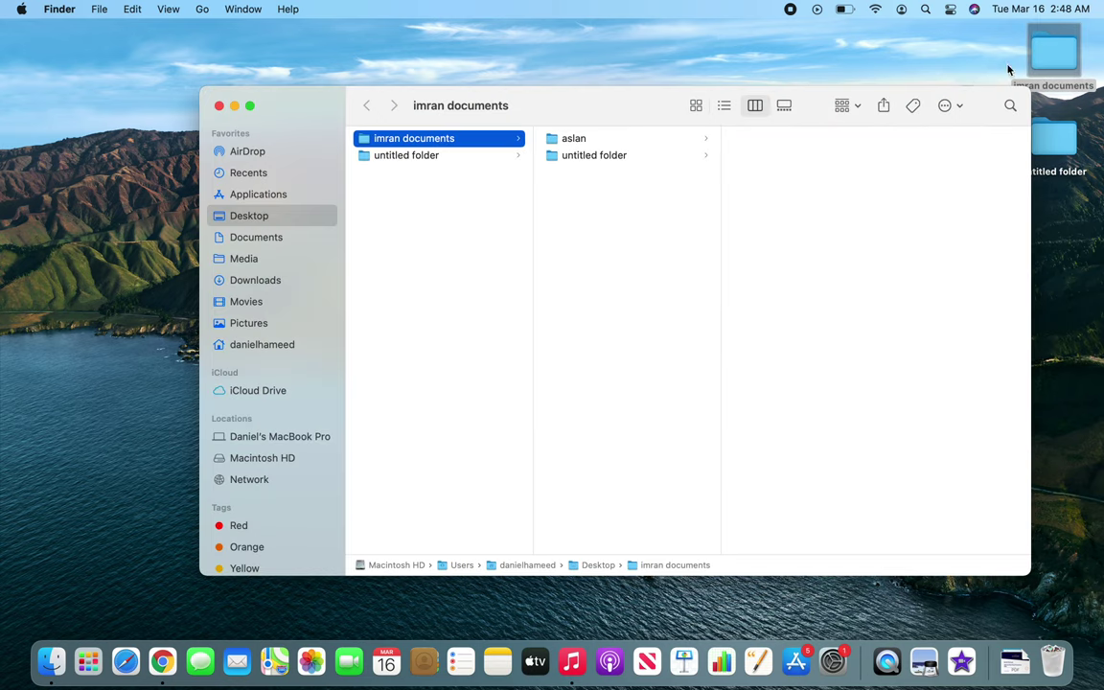
pyautogui.click(598, 156)
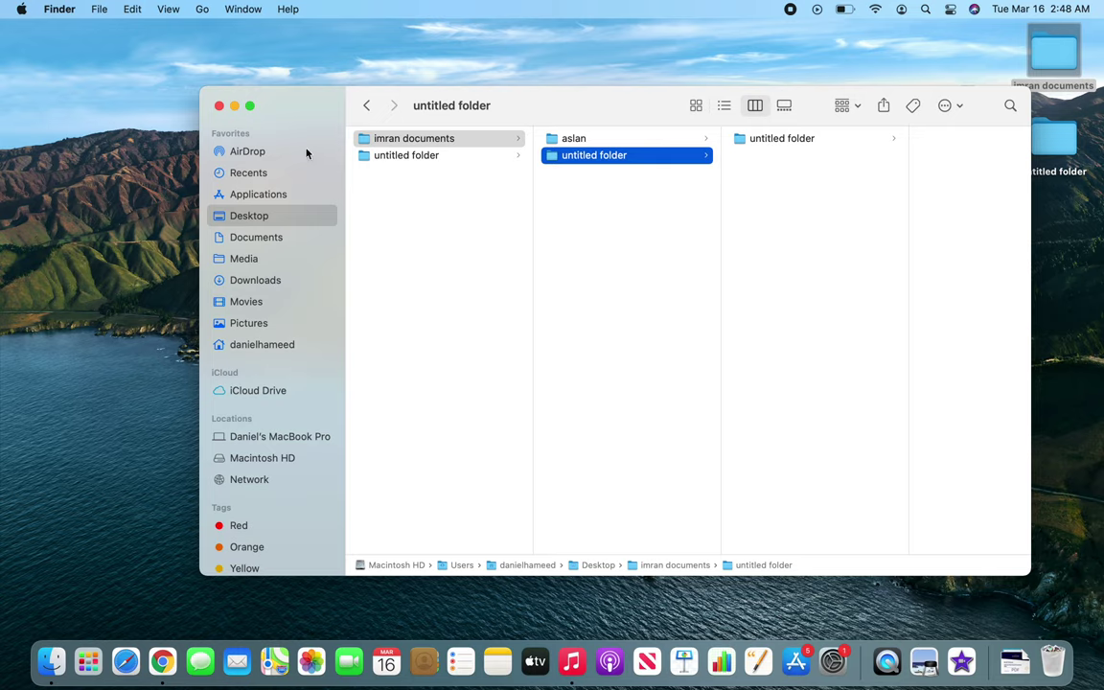
pyautogui.click(219, 107)
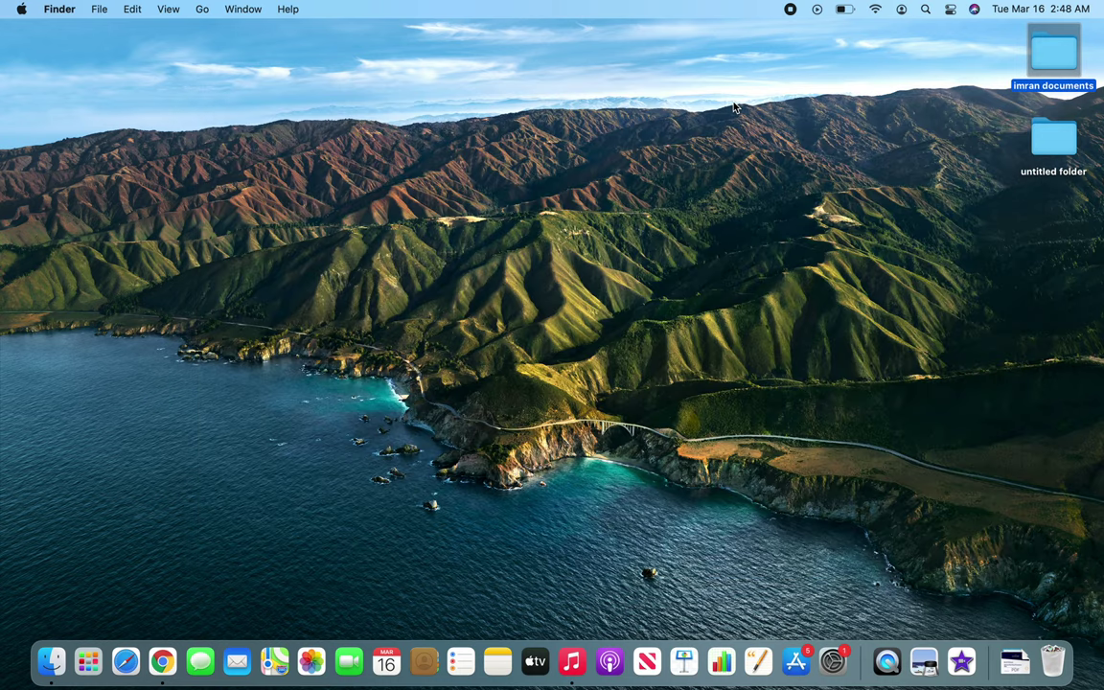